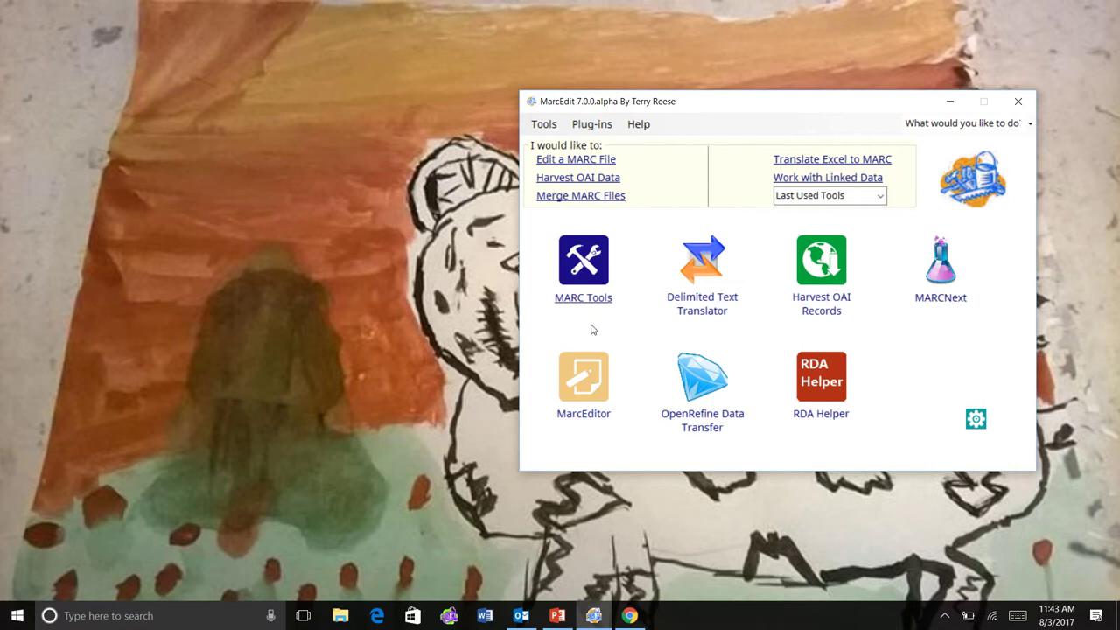
# Step: Open a blank MarcEditor in MarcEdit 7 and in MarcEdit 6, arranged side by side
pyautogui.click(596, 379)
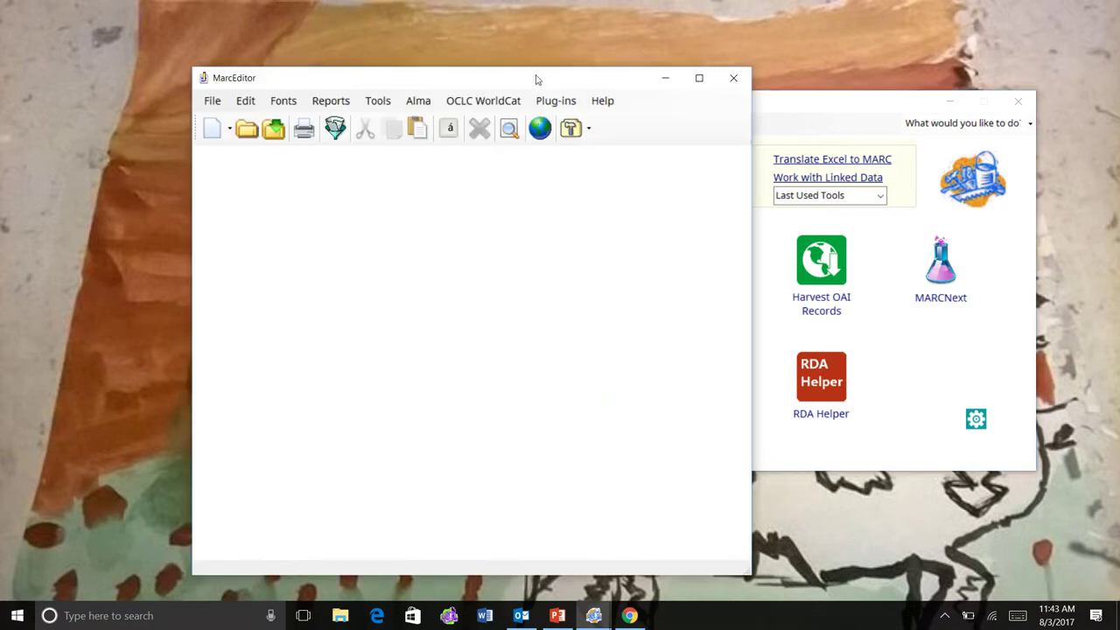
pyautogui.moveTo(540, 73); pyautogui.dragTo(880, 51)
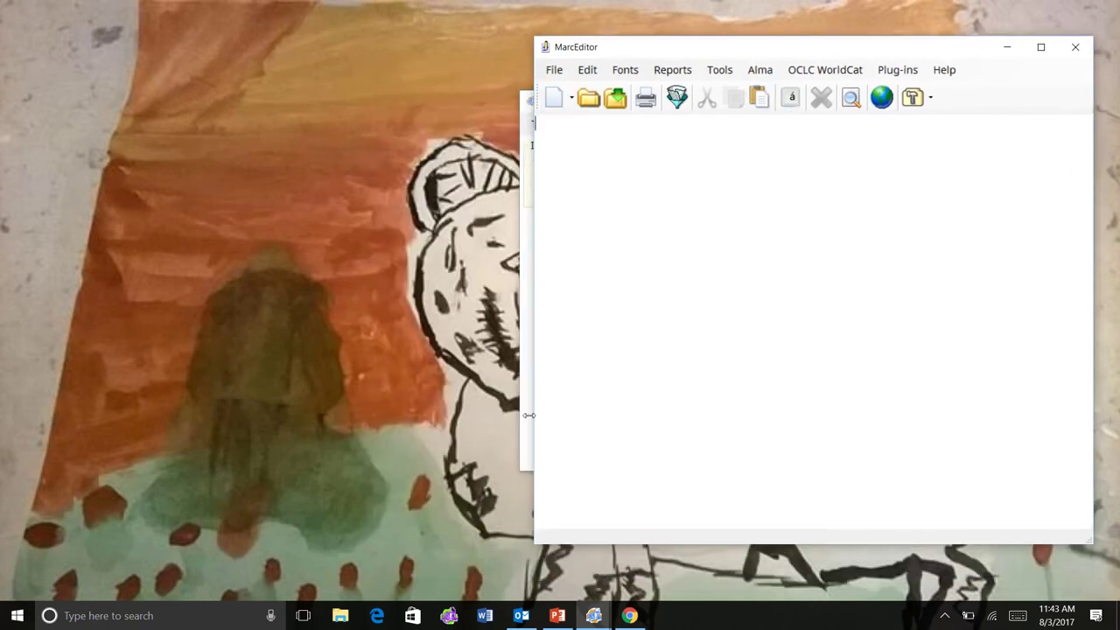
pyautogui.click(449, 616)
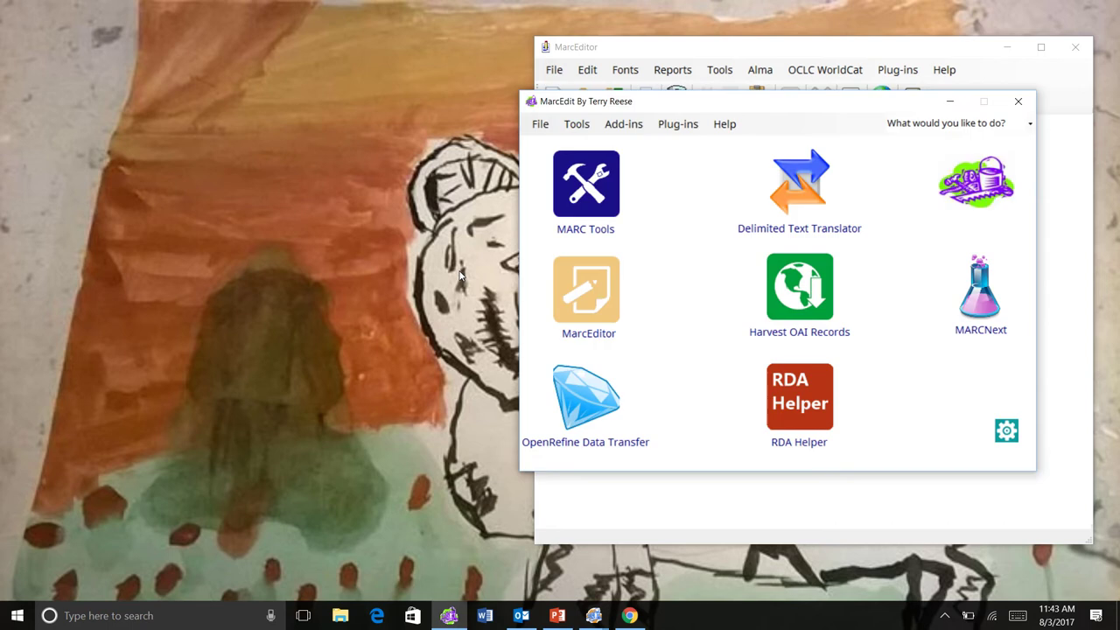
pyautogui.click(614, 311)
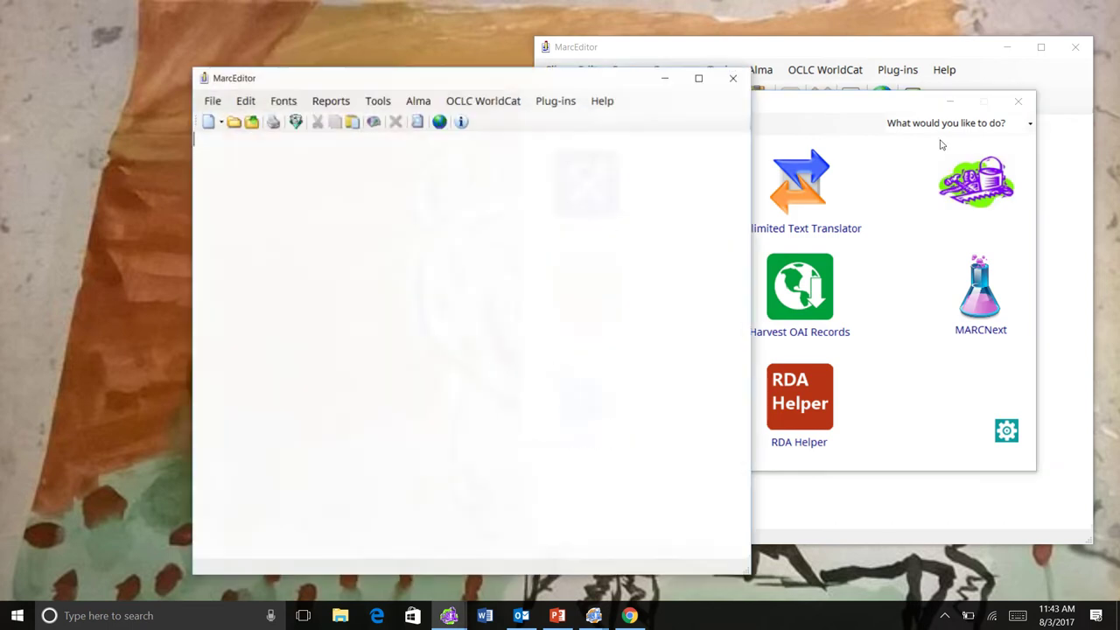
pyautogui.click(945, 103)
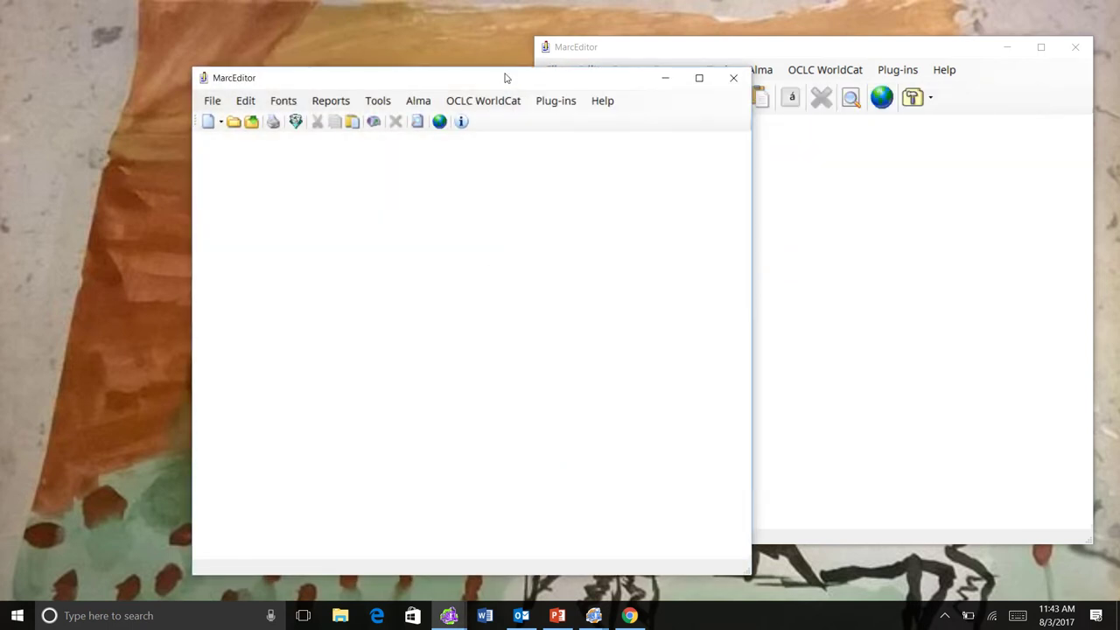
pyautogui.moveTo(502, 78); pyautogui.dragTo(353, 70)
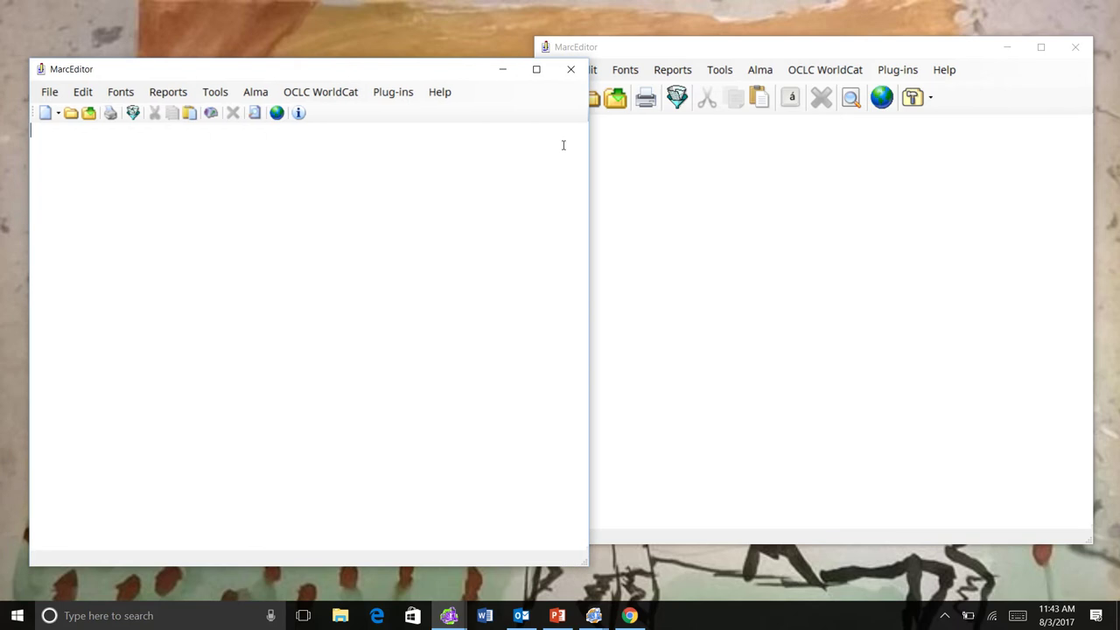
pyautogui.moveTo(590, 160); pyautogui.dragTo(538, 154)
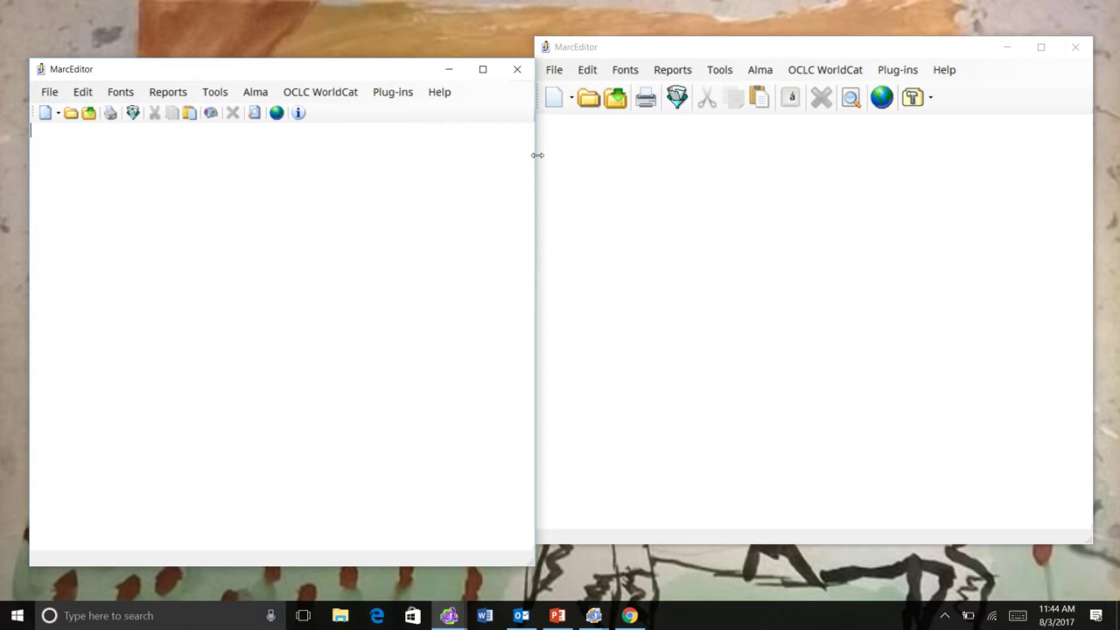
pyautogui.moveTo(685, 57); pyautogui.dragTo(700, 83)
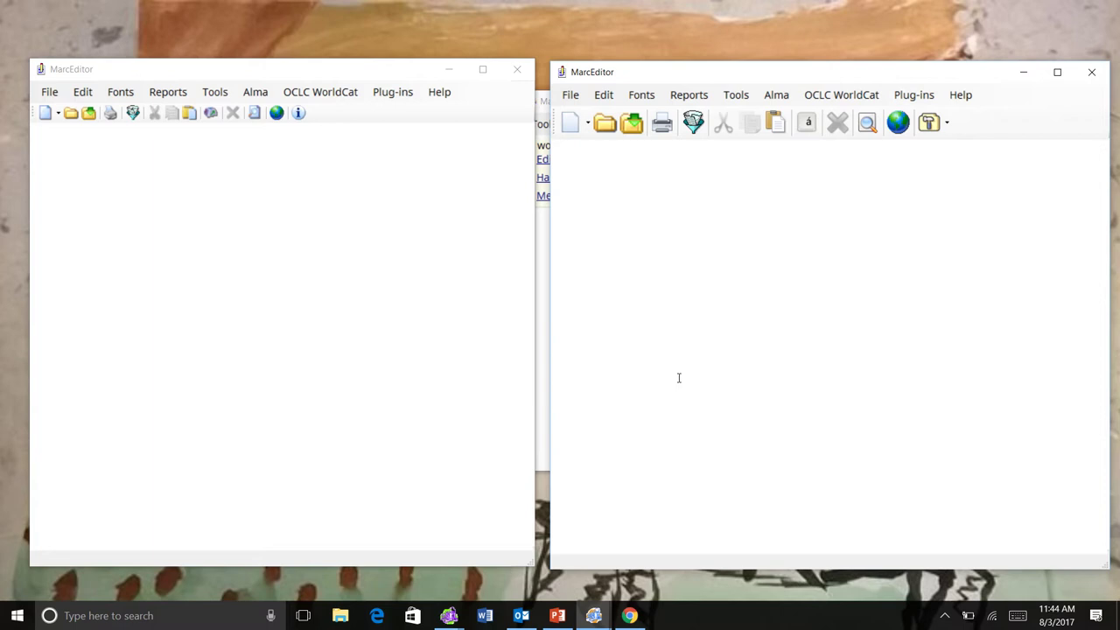
# Step: Load CICPrintJournals_orig.mrk from Recent Files into the left-hand MarcEdit 6 editor
pyautogui.click(59, 88)
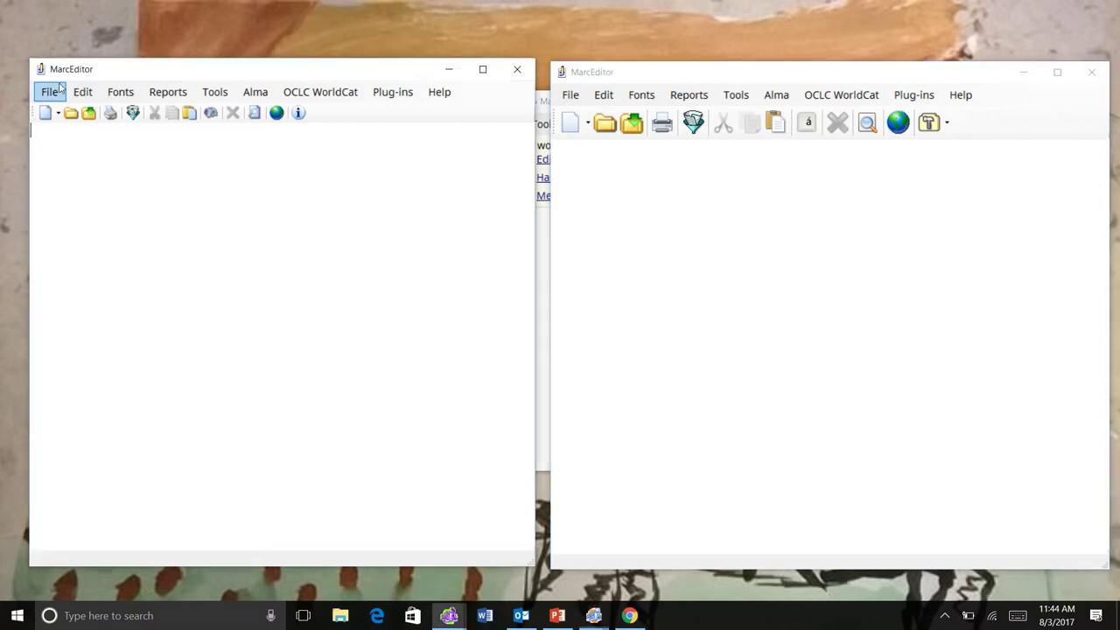
pyautogui.click(59, 96)
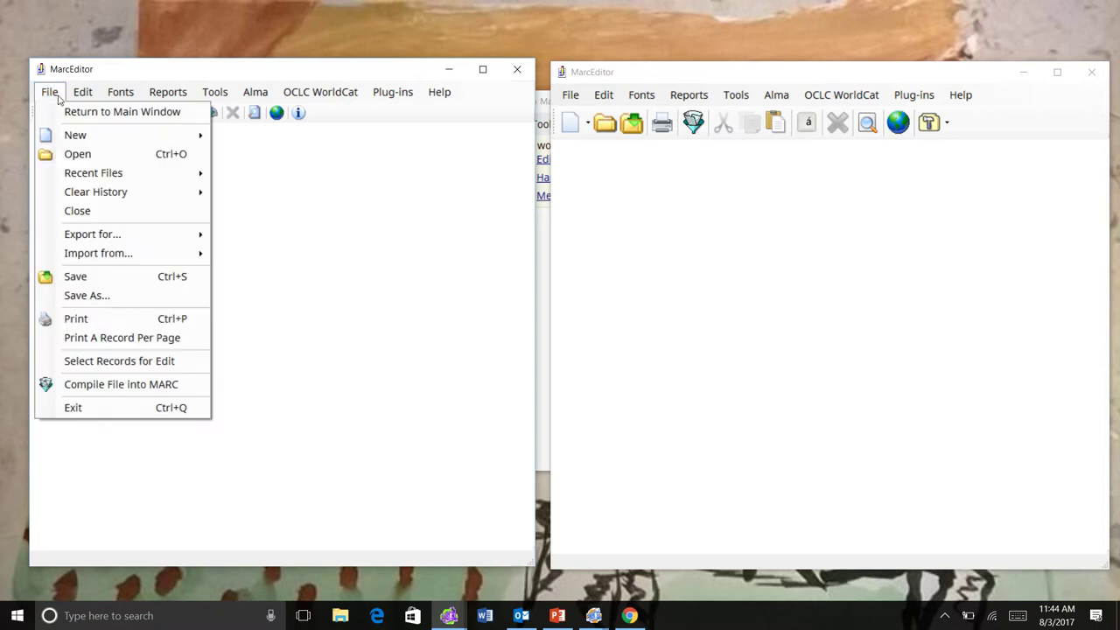
pyautogui.moveTo(114, 174)
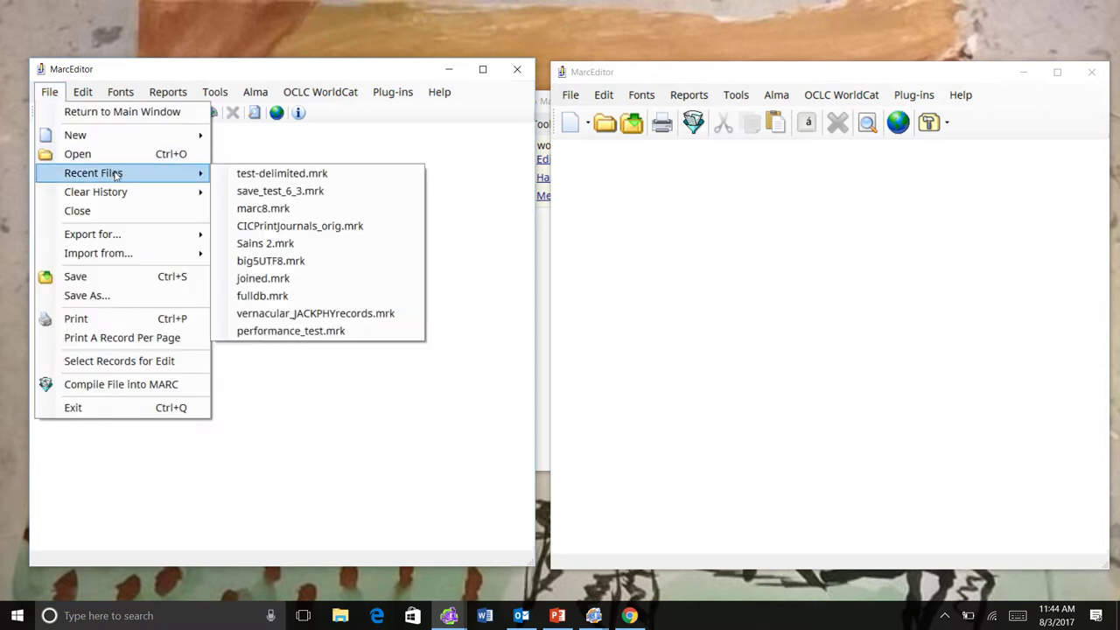
pyautogui.click(311, 227)
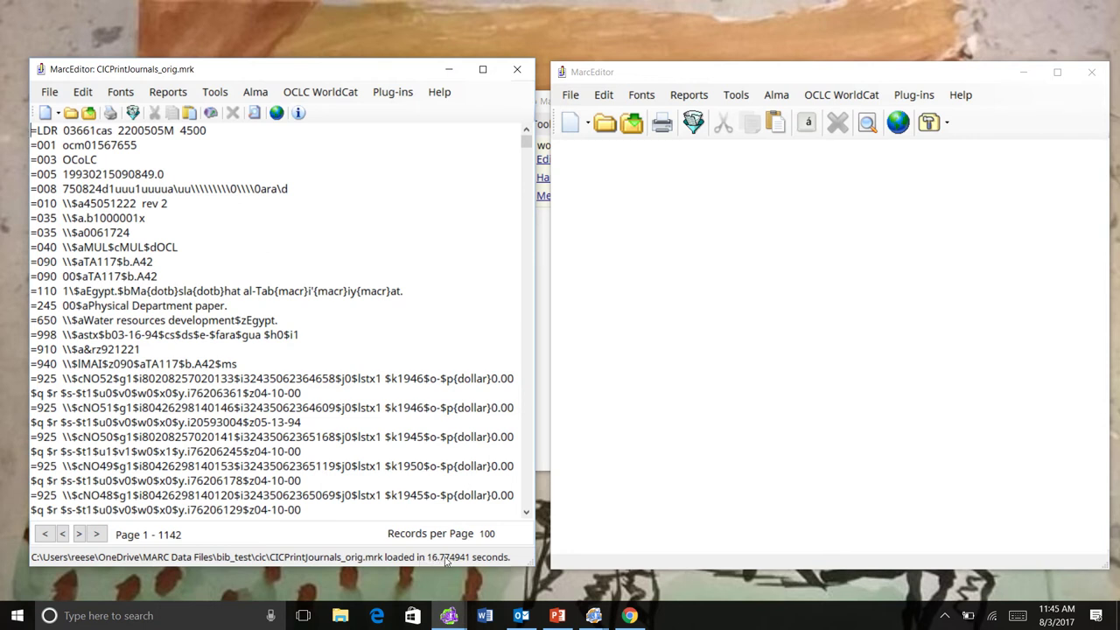
# Step: Load CICPrintJournals_orig.mrk from Recent Files into the right-hand MarcEdit 7 editor
pyautogui.click(570, 98)
pyautogui.click(573, 96)
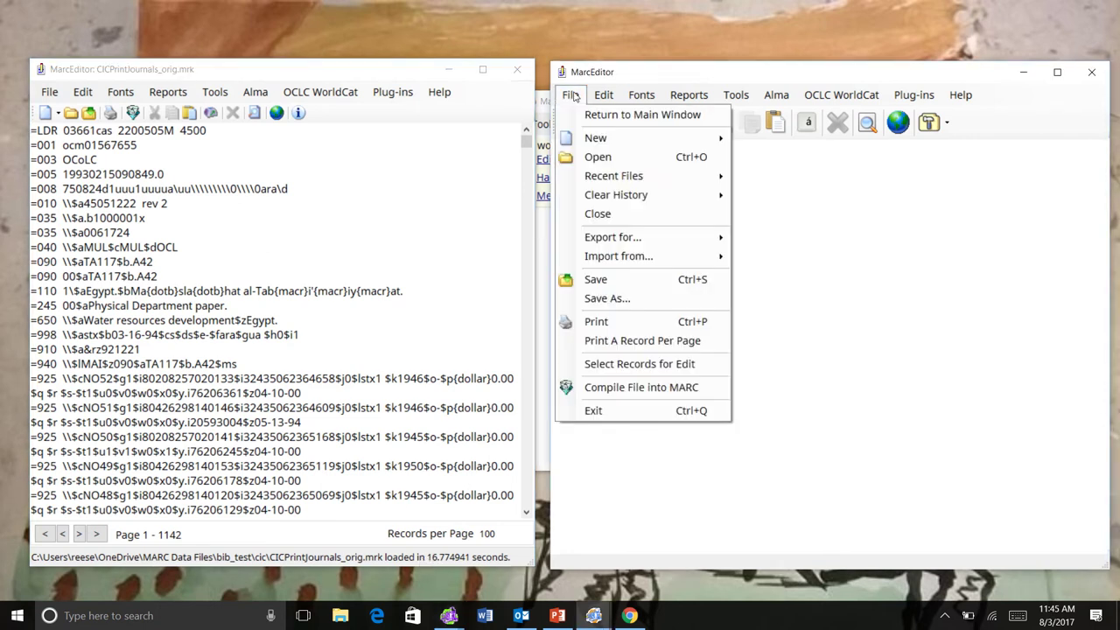
pyautogui.moveTo(612, 178)
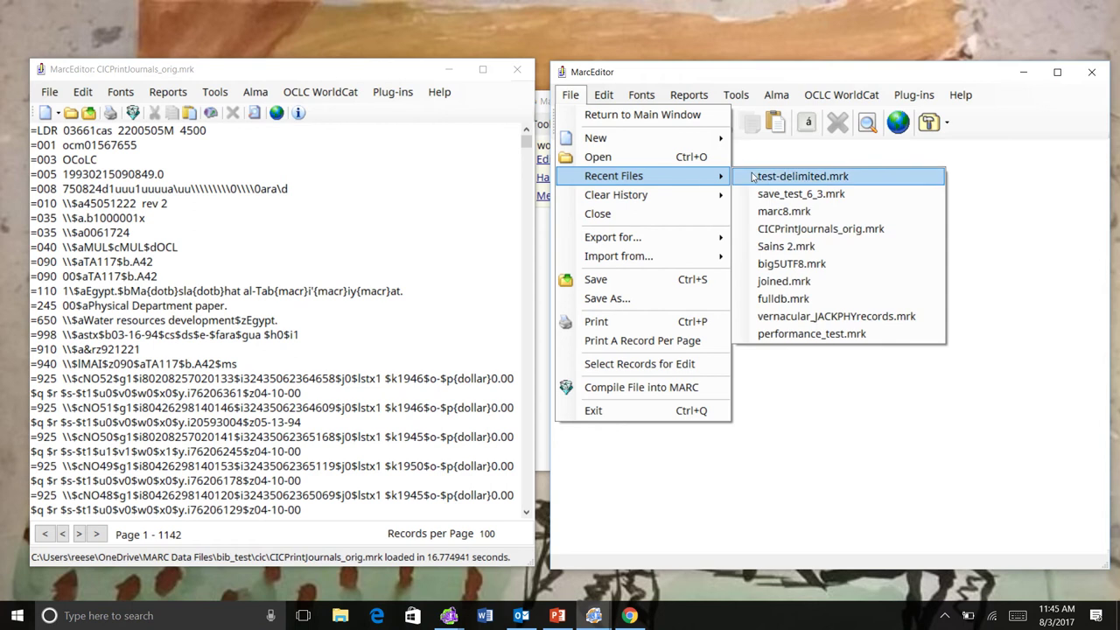
pyautogui.click(811, 230)
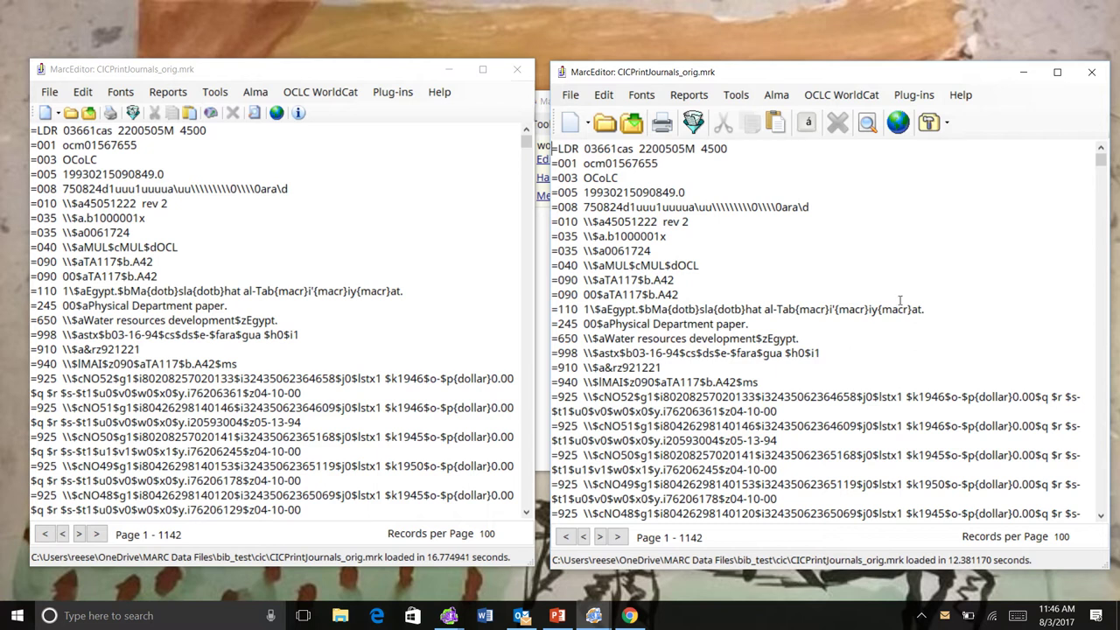
# Step: Close both MarcEditor windows and open MARC Tools with its Tools menu in MarcEdit 7
pyautogui.click(1089, 77)
pyautogui.click(517, 70)
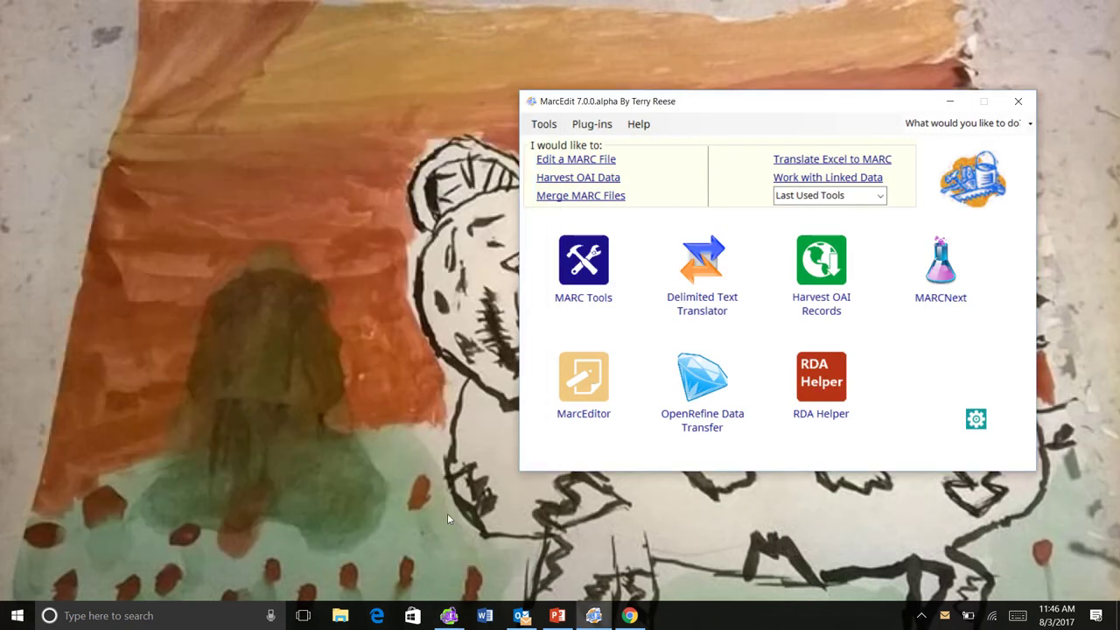
pyautogui.click(568, 265)
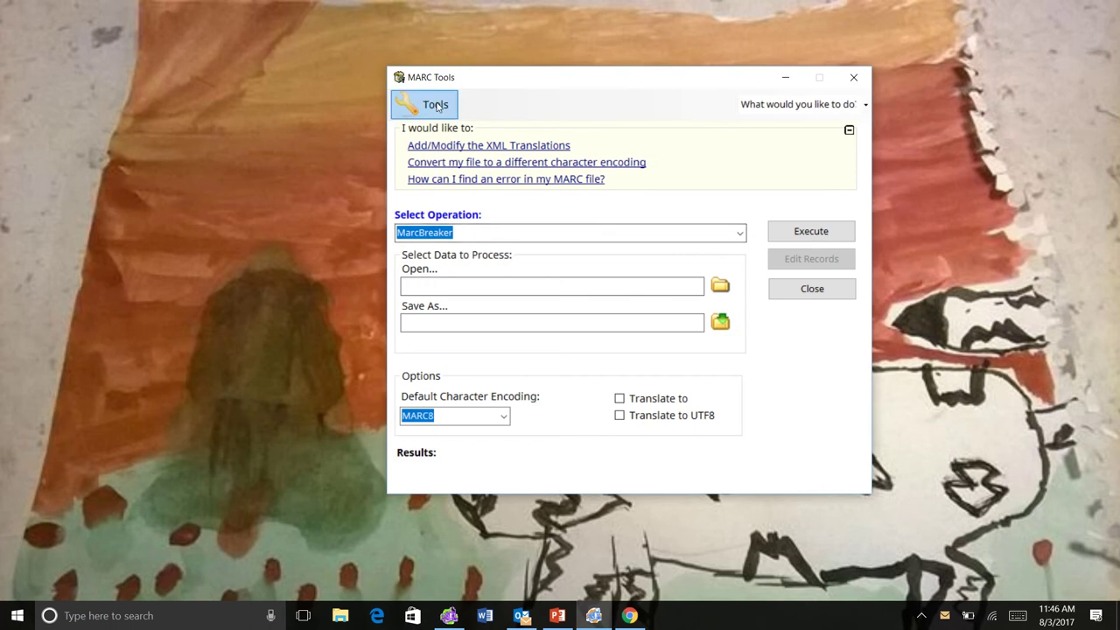
pyautogui.click(436, 105)
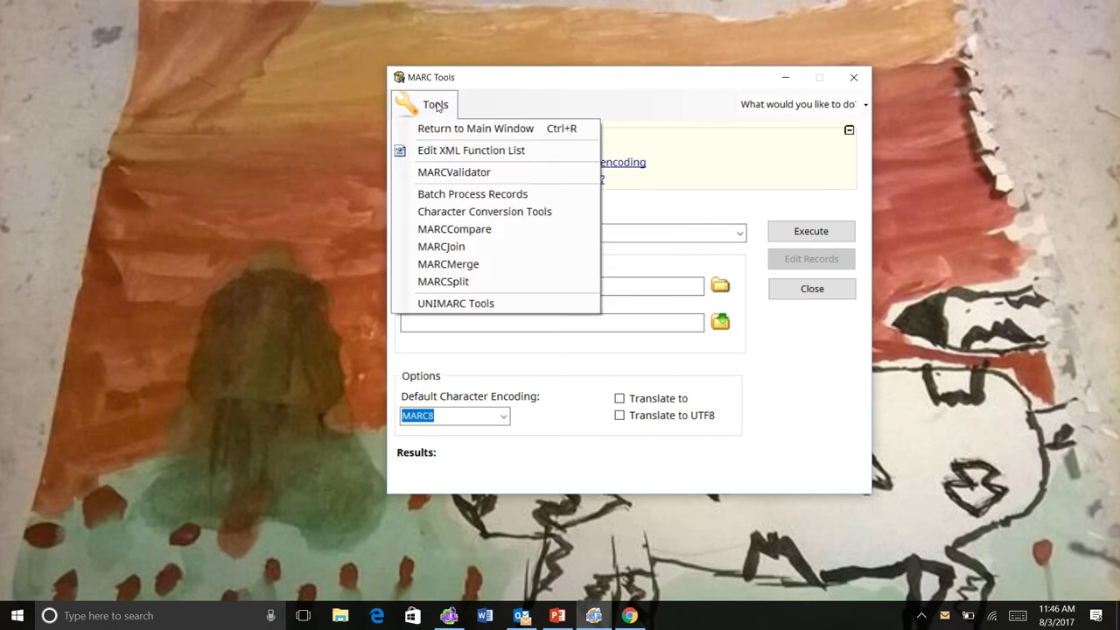
# Step: Open MarcEdit 7's Edit XML Functions dialog, then MarcEdit 6's older XML function list alongside it
pyautogui.click(454, 154)
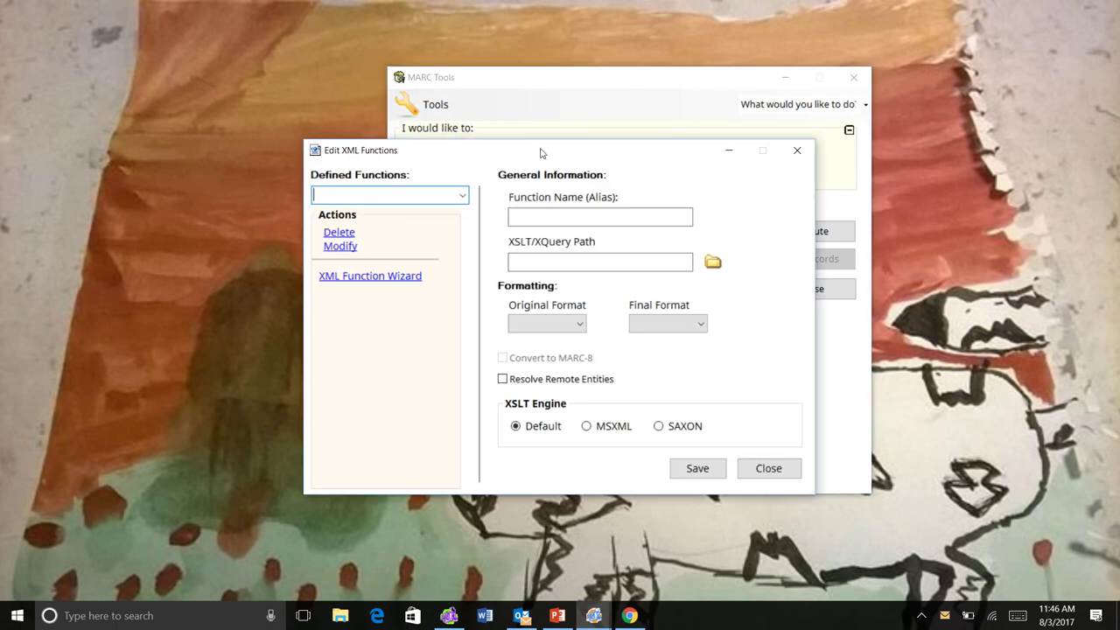
pyautogui.moveTo(540, 152); pyautogui.dragTo(825, 116)
pyautogui.click(451, 616)
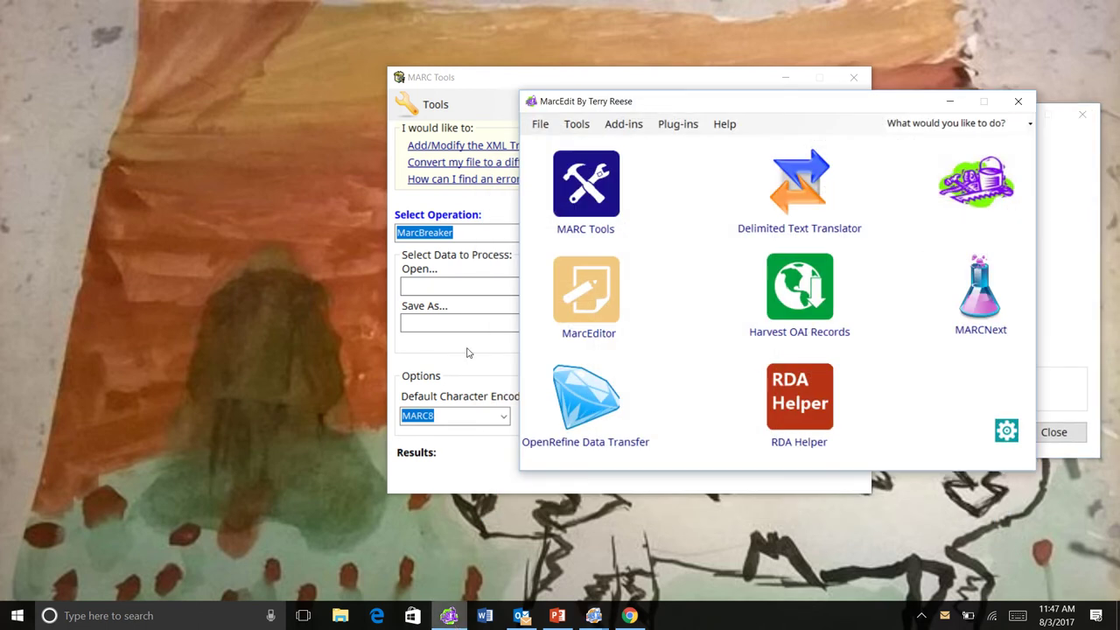
pyautogui.click(588, 181)
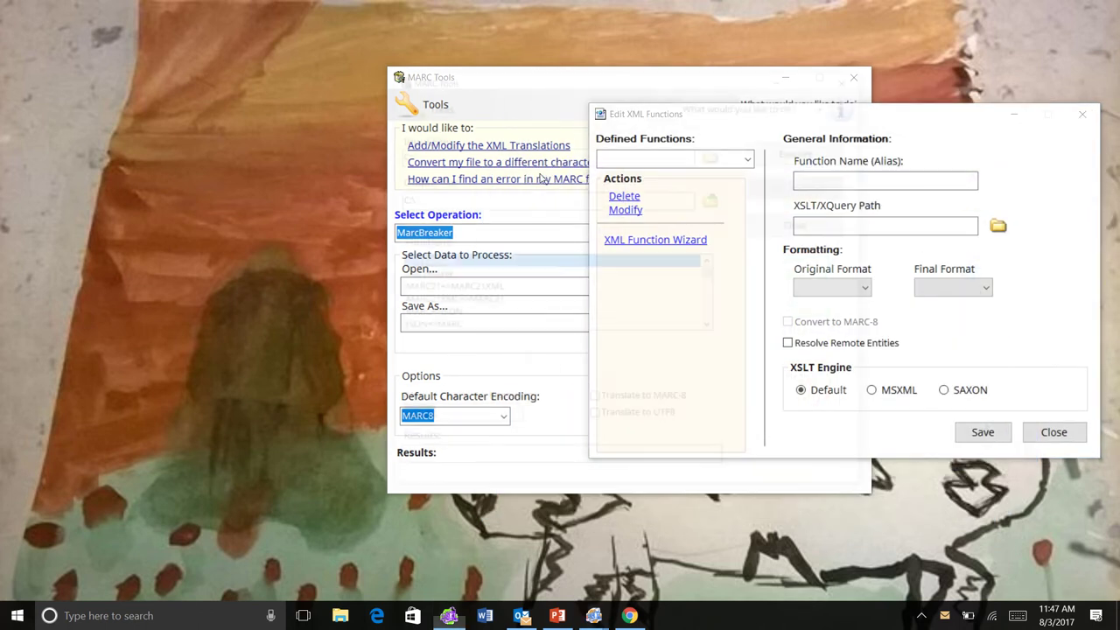
pyautogui.click(420, 106)
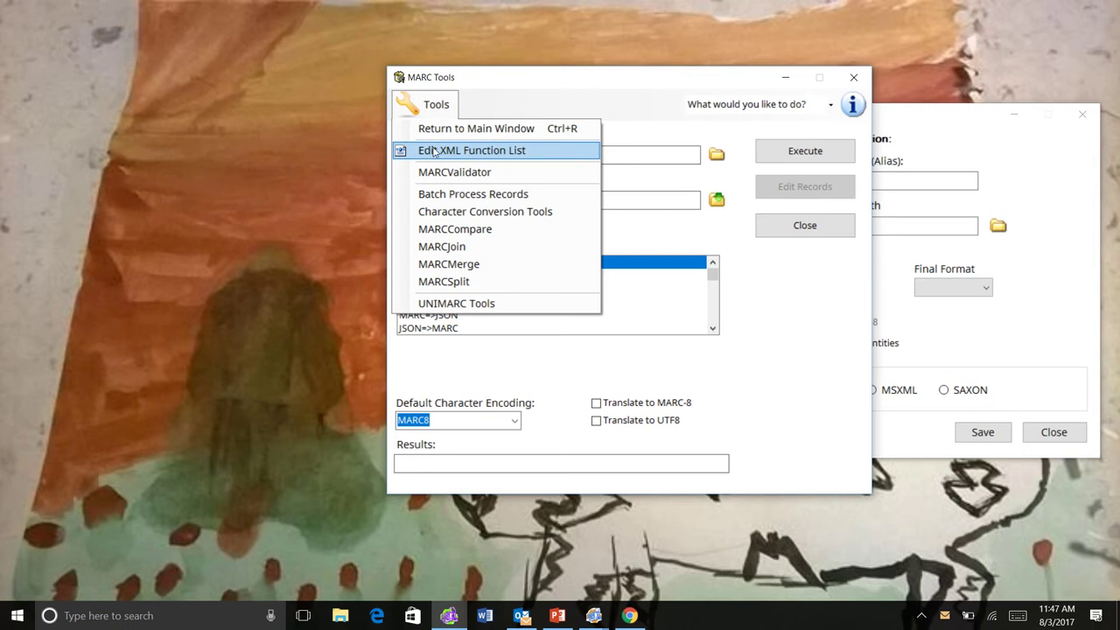
pyautogui.click(436, 149)
pyautogui.moveTo(468, 175); pyautogui.dragTo(96, 67)
# Step: In MarcEdit 6, try Add and Modify on OAIMARC21=>MARC21, then close its function list and MARC Tools
pyautogui.click(295, 185)
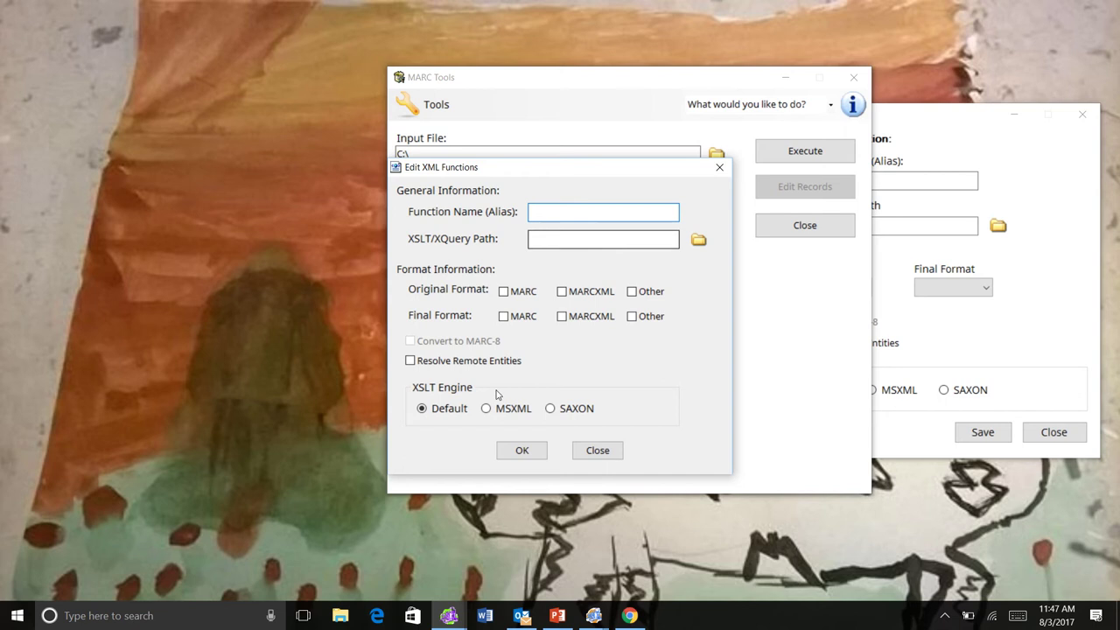
pyautogui.click(598, 450)
pyautogui.click(129, 176)
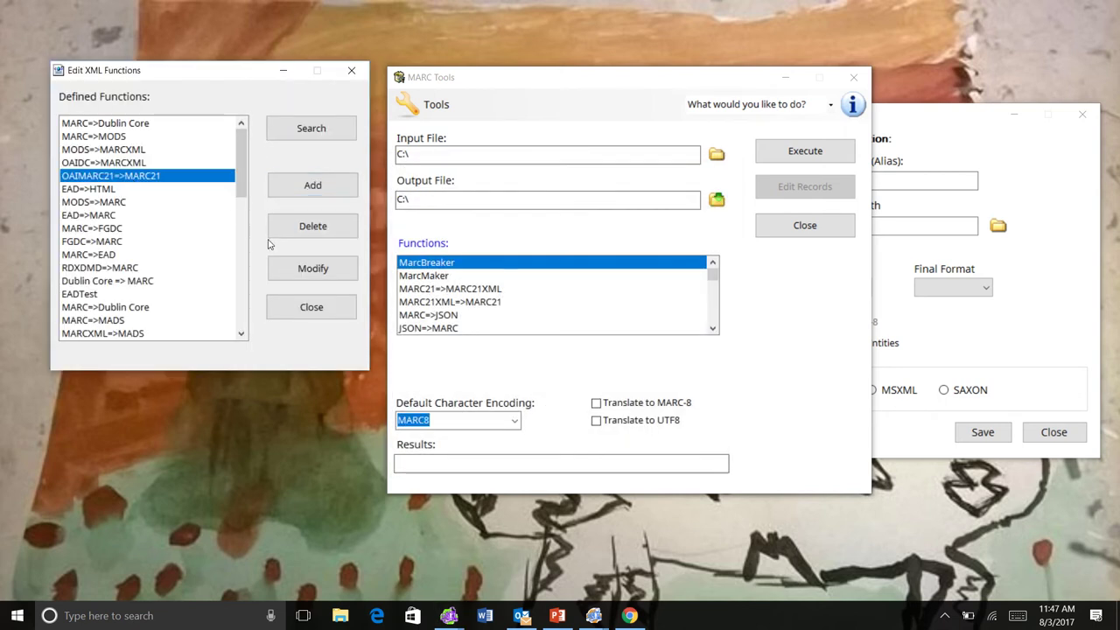
pyautogui.click(282, 266)
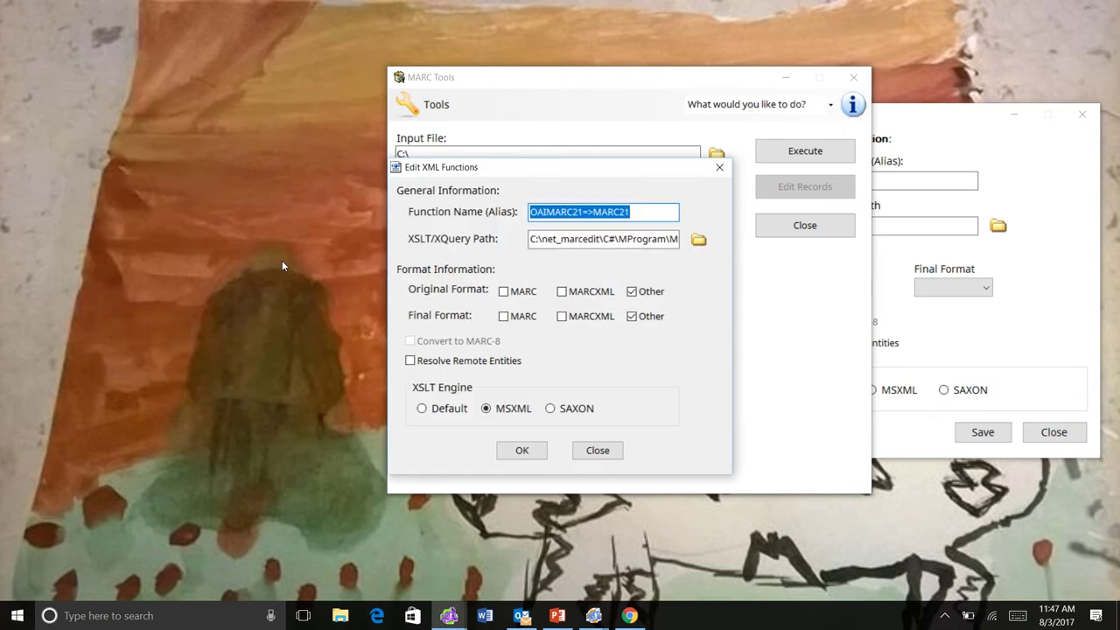
pyautogui.click(598, 450)
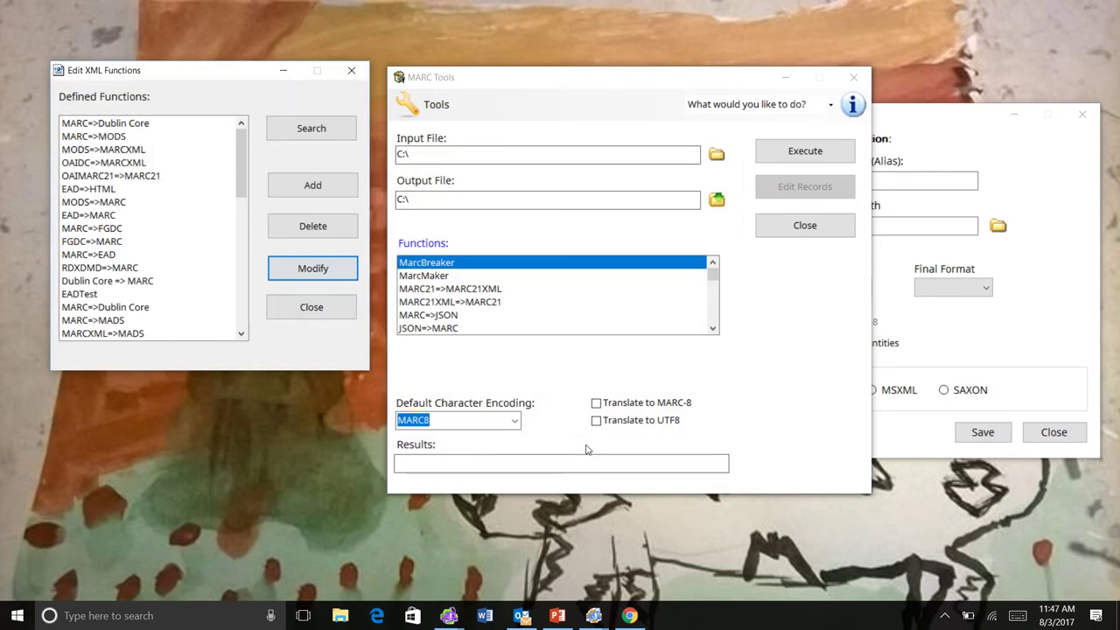
pyautogui.click(300, 306)
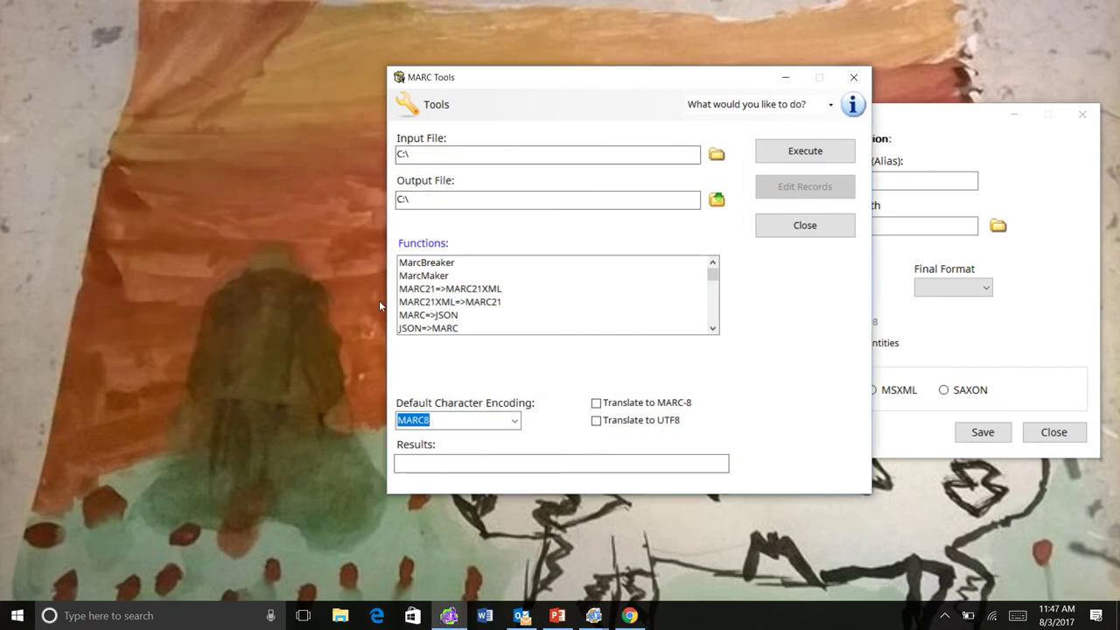
pyautogui.click(804, 229)
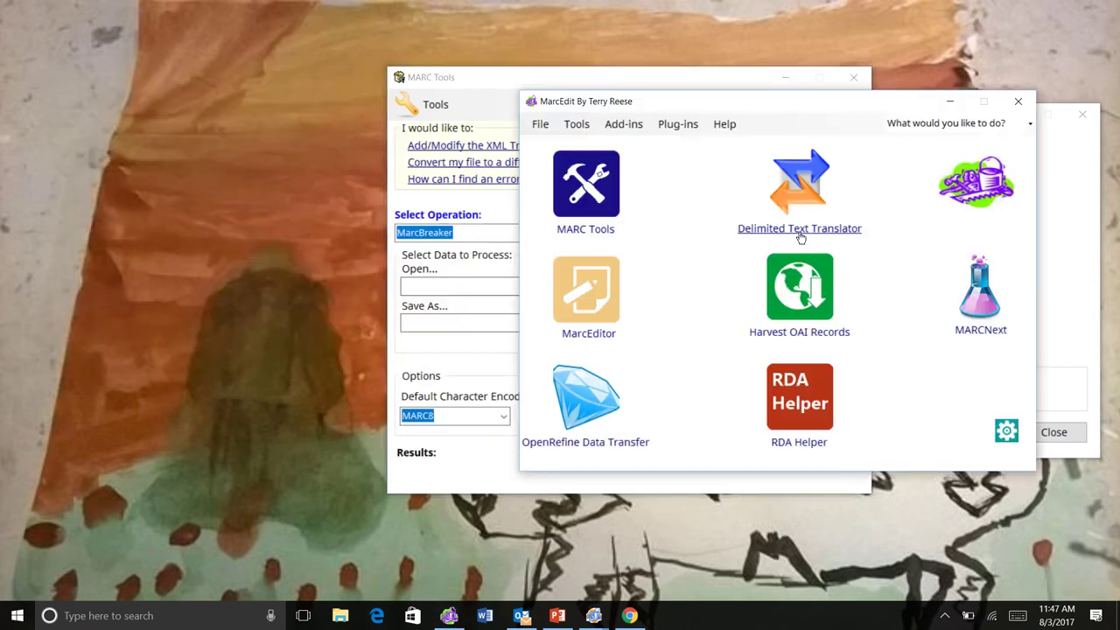
# Step: Filter Defined Functions by 'ead', load EAD=>MARC with Modify, then close the dialog
pyautogui.click(949, 101)
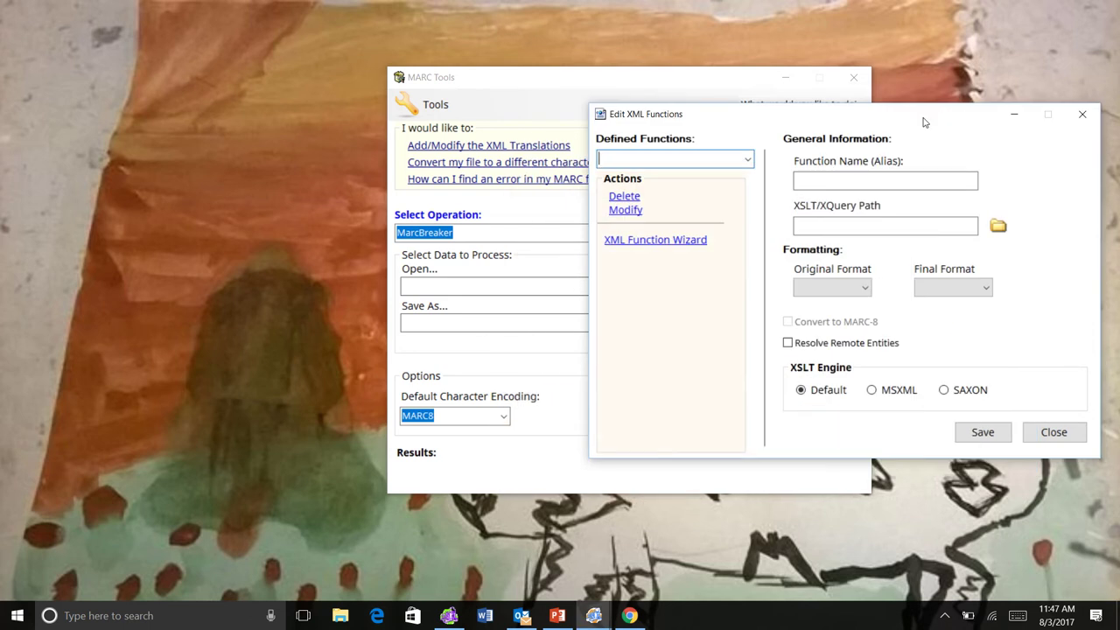
pyautogui.click(747, 160)
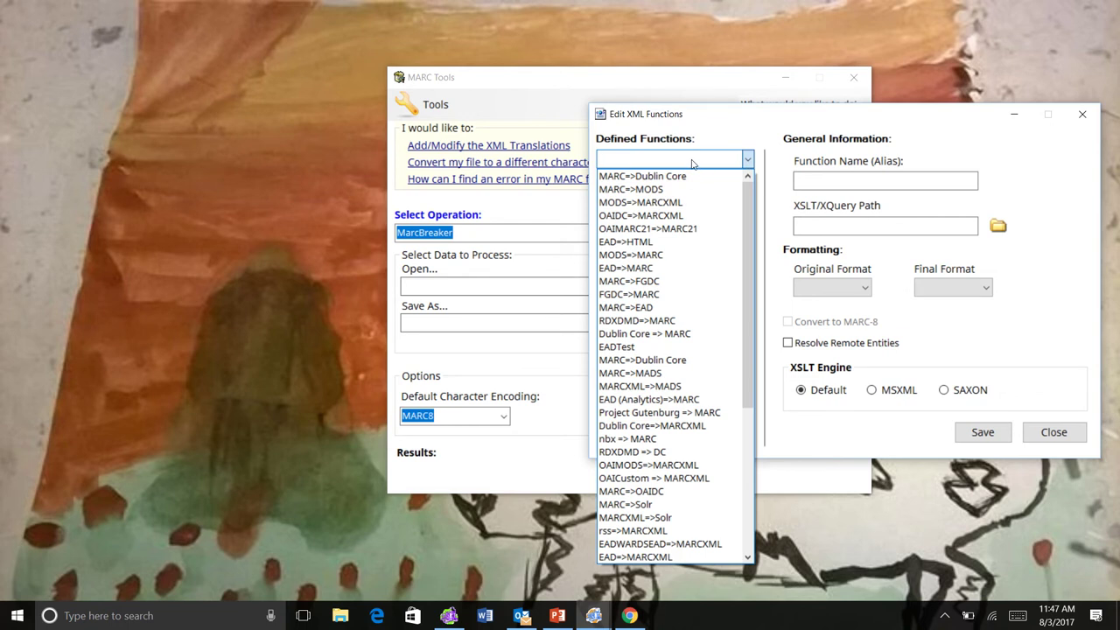
pyautogui.write('ead')
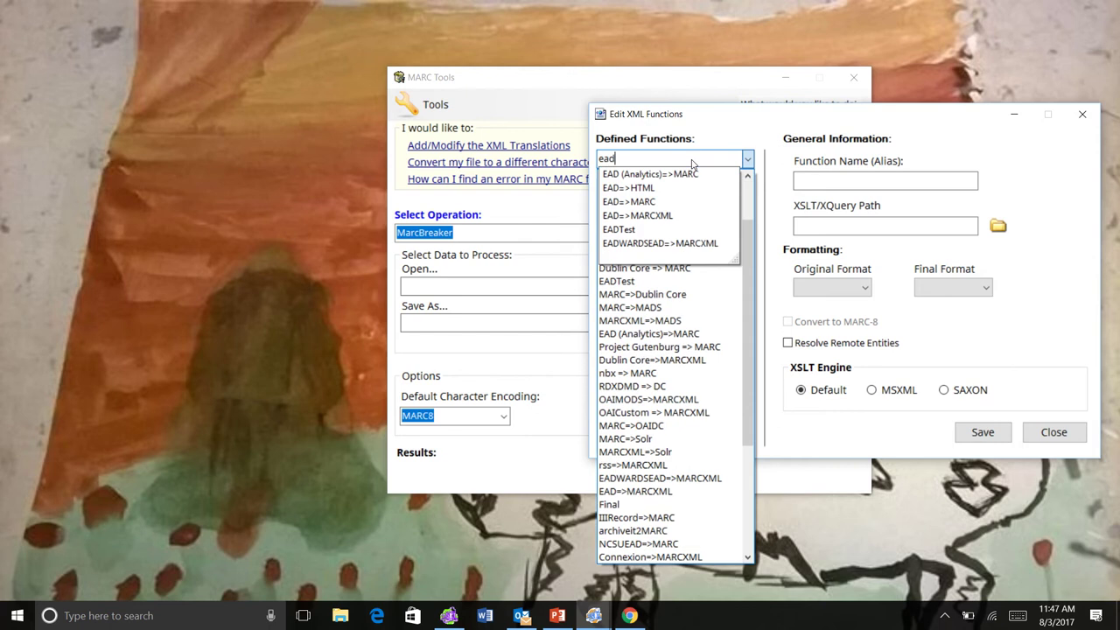
pyautogui.click(644, 203)
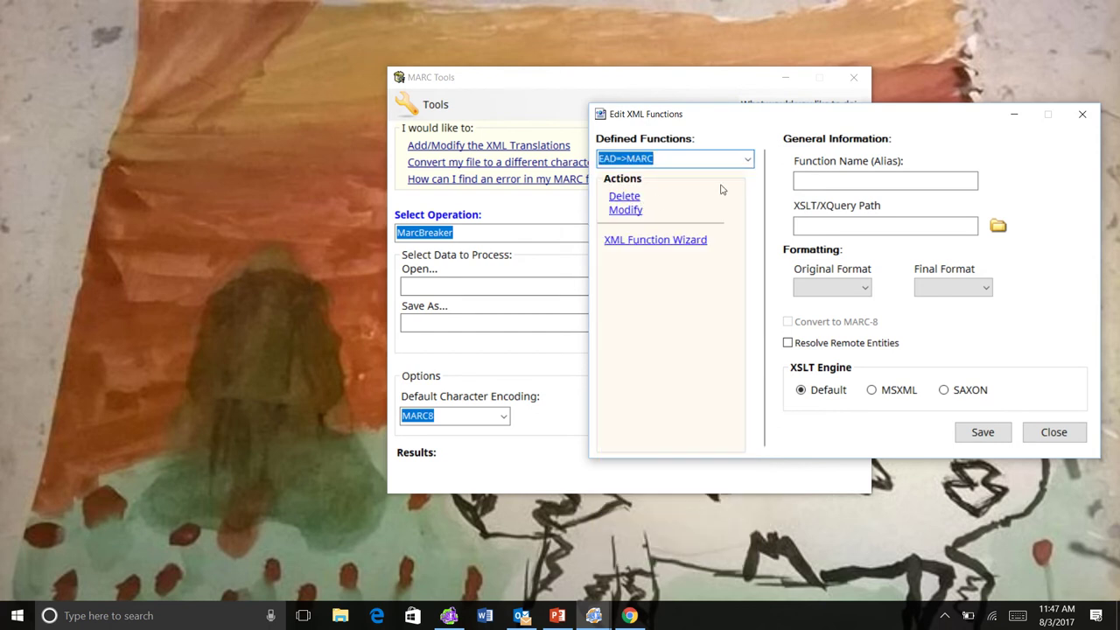
pyautogui.click(628, 214)
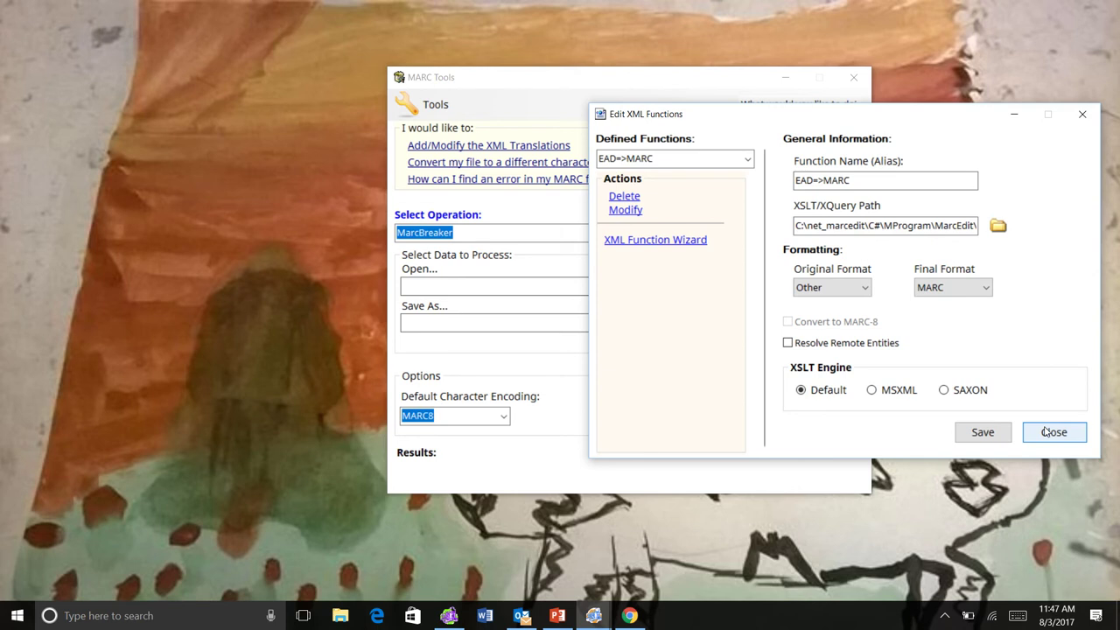
pyautogui.click(1047, 432)
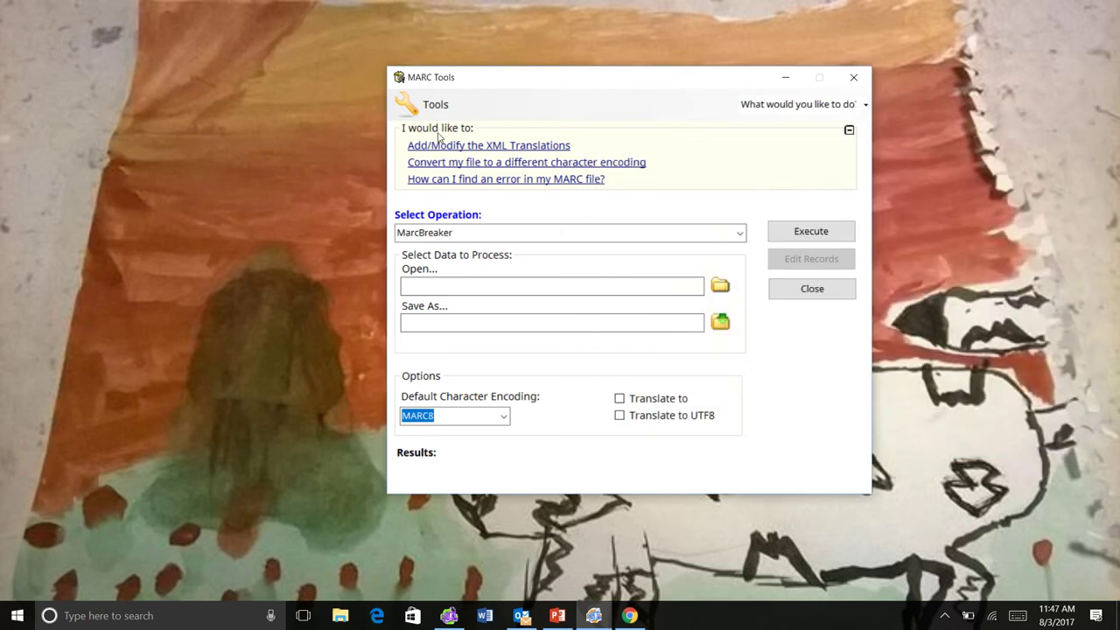
pyautogui.click(427, 107)
# Step: Choose Return to Main Window from the MARC Tools menu
pyautogui.click(438, 125)
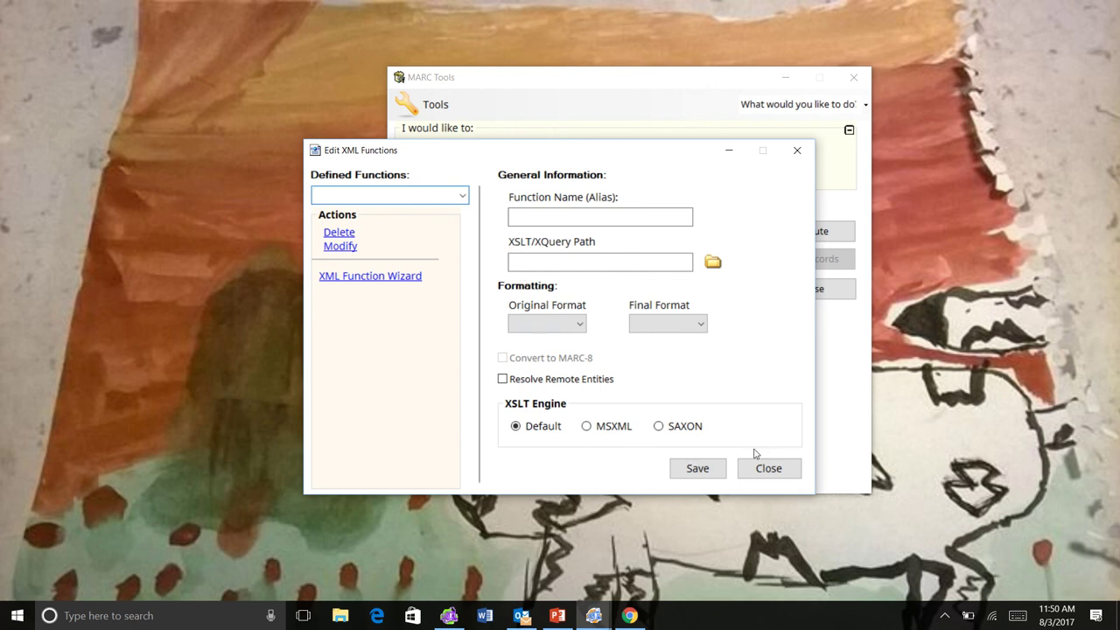
# Step: Close Edit XML Functions, then MARC Tools, leaving only the MarcEdit 7.0.0.alpha launcher
pyautogui.click(755, 478)
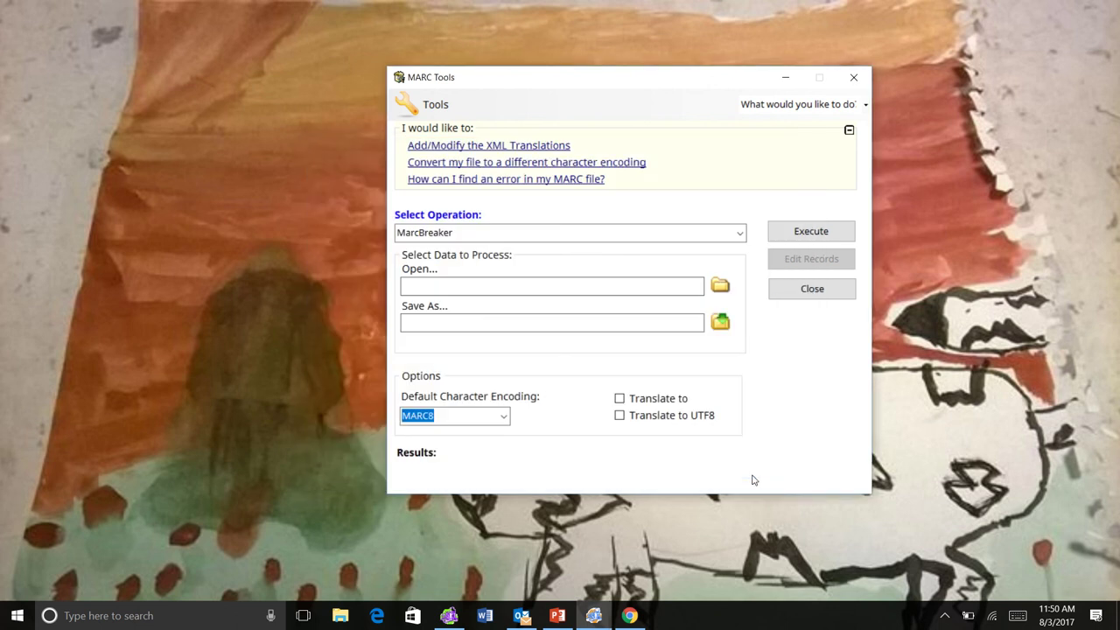
pyautogui.click(797, 290)
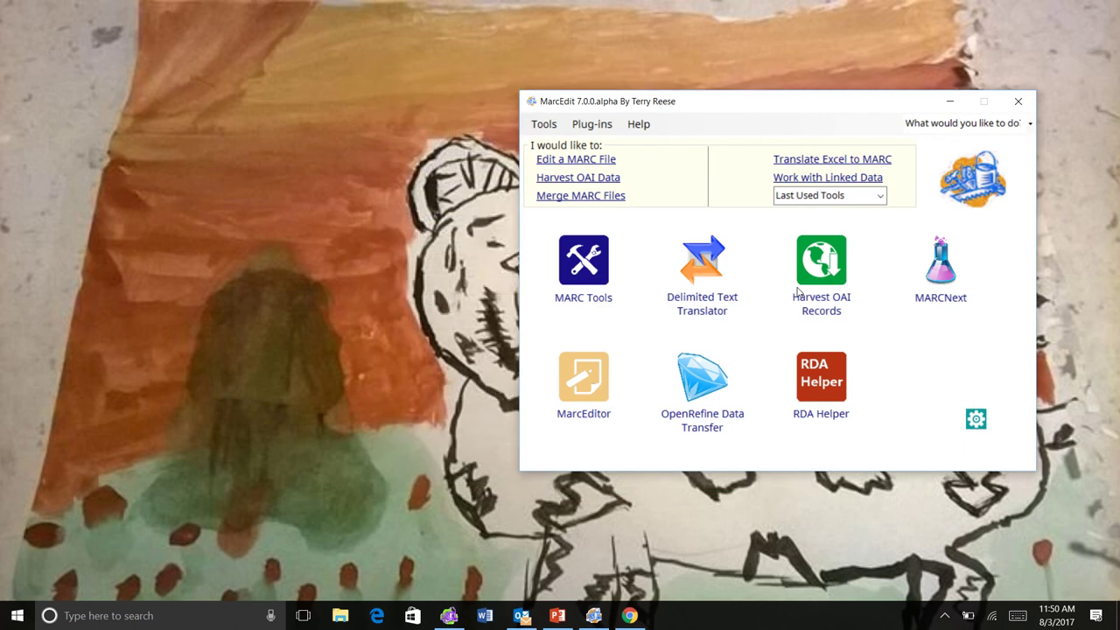